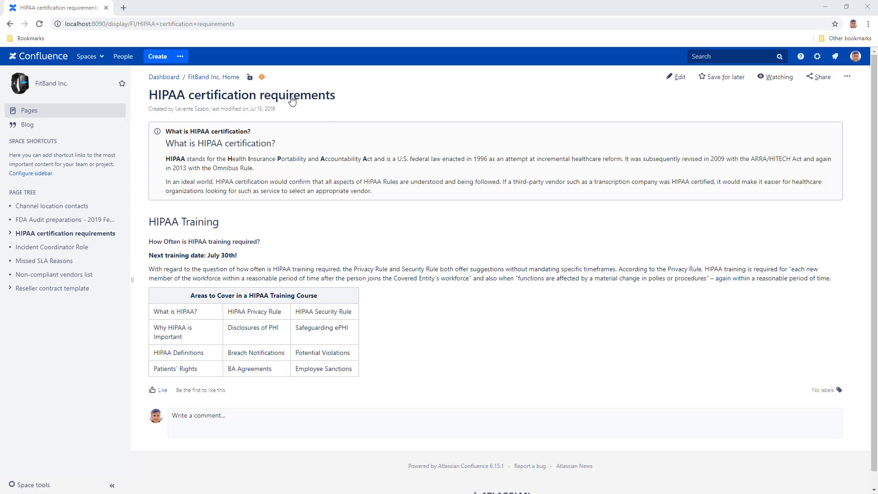
# Email a colleague about the expired HIPAA page: 'Hi! Please see if this needs an update!'.
pyautogui.click(262, 78)
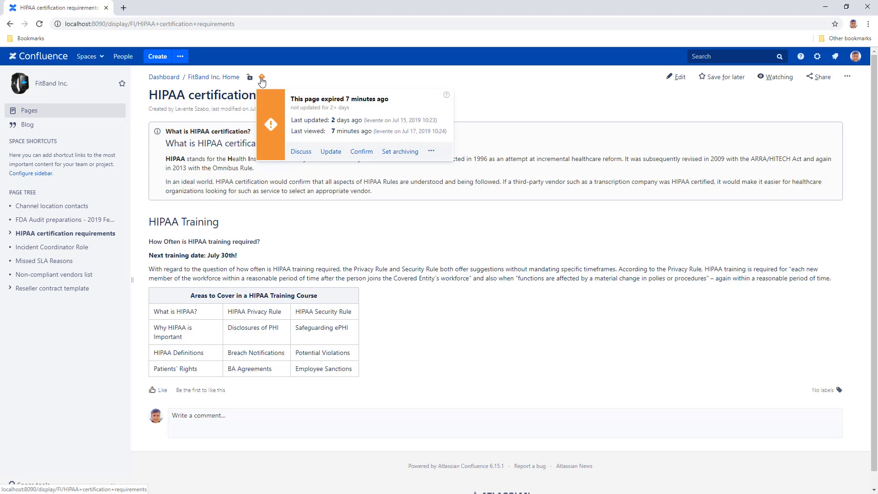
pyautogui.click(301, 157)
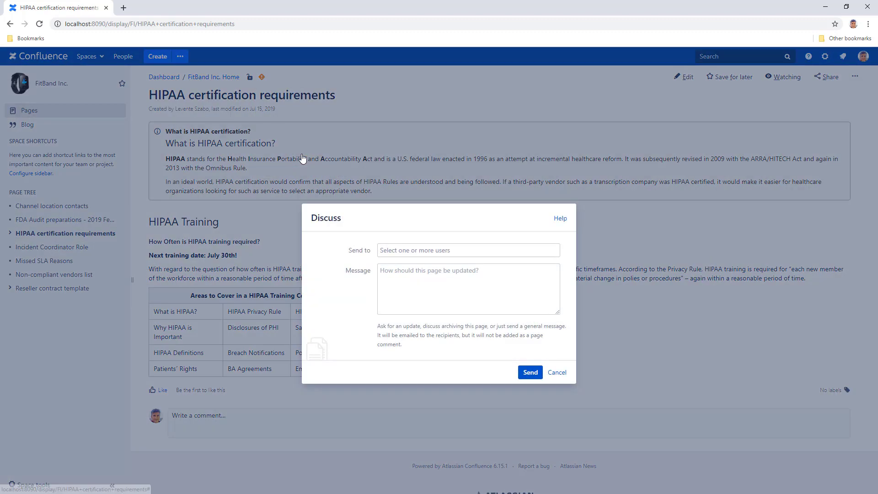
pyautogui.click(394, 250)
pyautogui.write('owen')
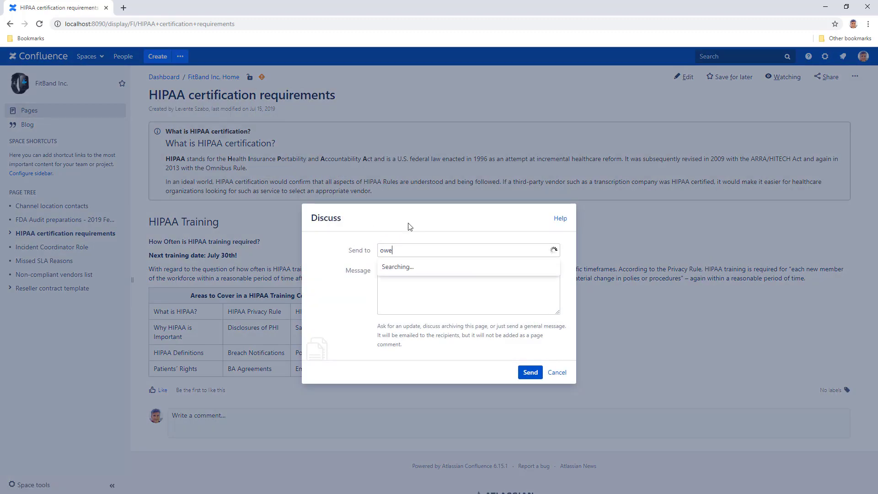
pyautogui.press('Return')
pyautogui.write('Hi! P')
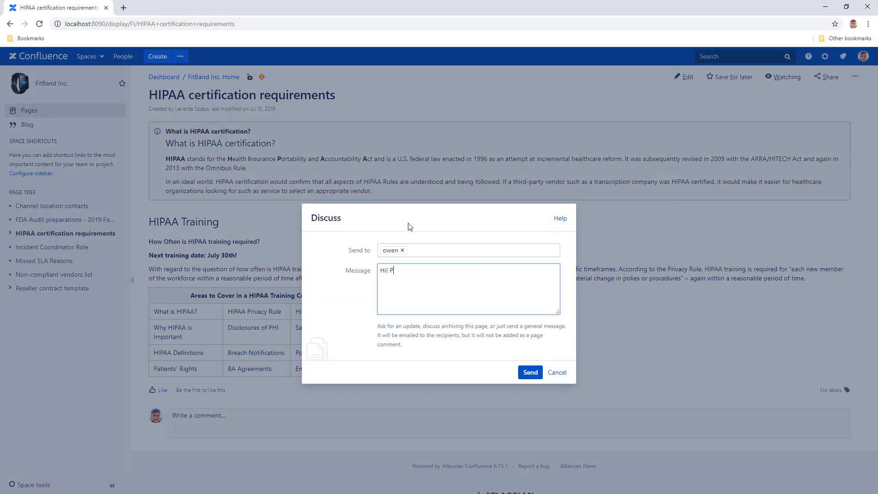
pyautogui.write('lease see if this needs an update!')
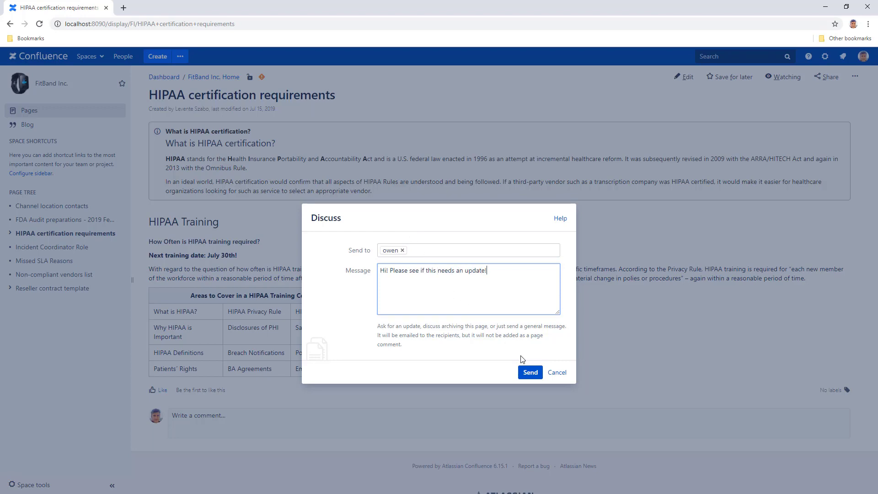
pyautogui.click(529, 372)
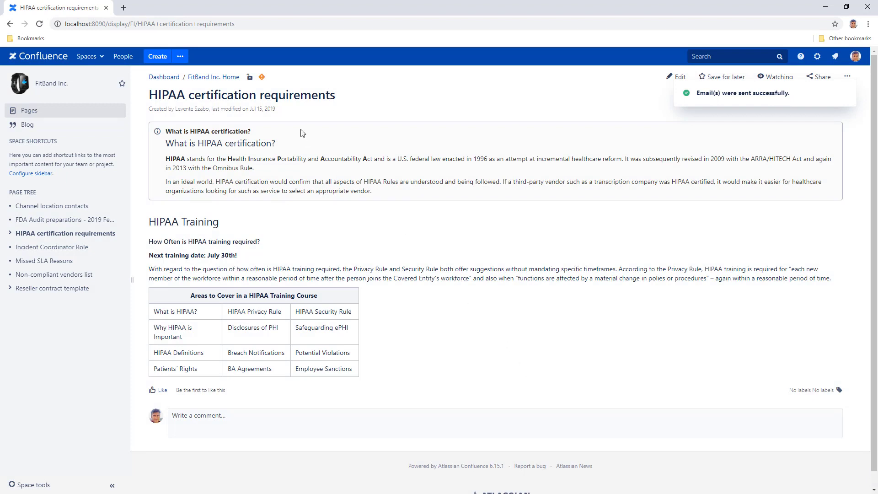
# Replace the July 30th training date with August 4th and publish the HIPAA page.
pyautogui.click(262, 78)
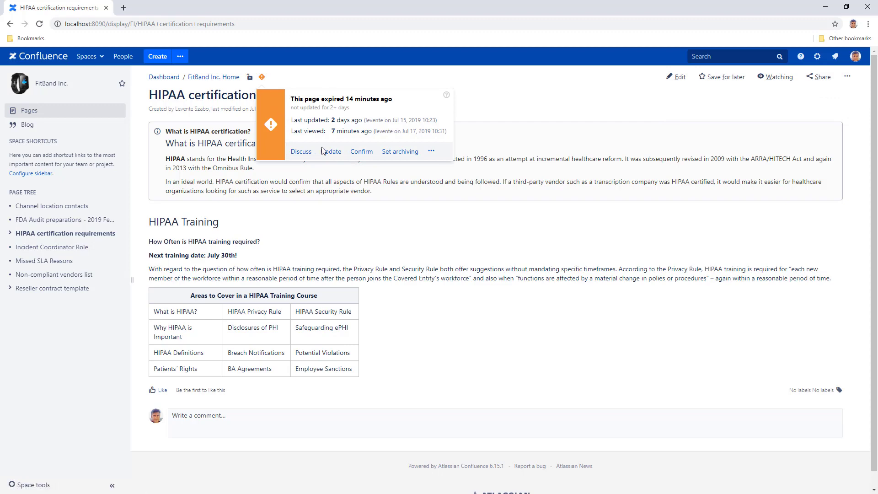
pyautogui.click(332, 153)
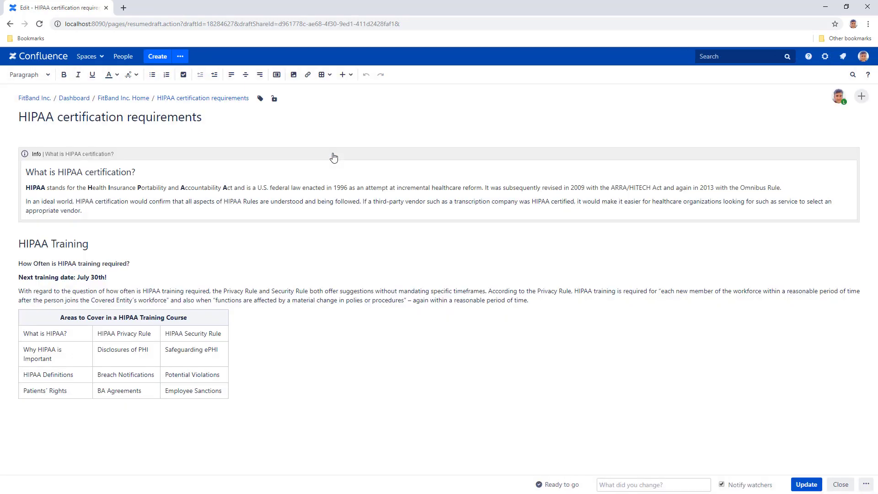
pyautogui.moveTo(104, 279); pyautogui.dragTo(79, 278)
pyautogui.write('August')
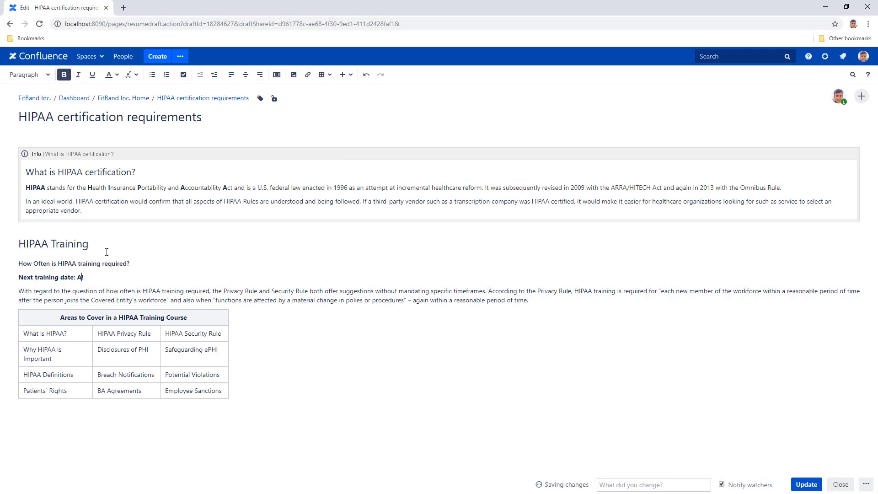
pyautogui.write(' 4th')
pyautogui.click(807, 486)
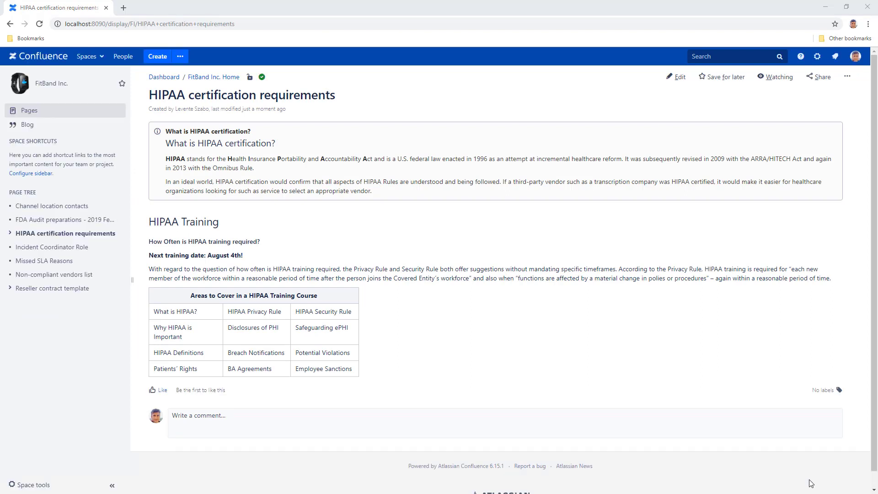
# Open the FDA Audit preparations - 2019 February page and confirm it without content changes.
pyautogui.click(262, 78)
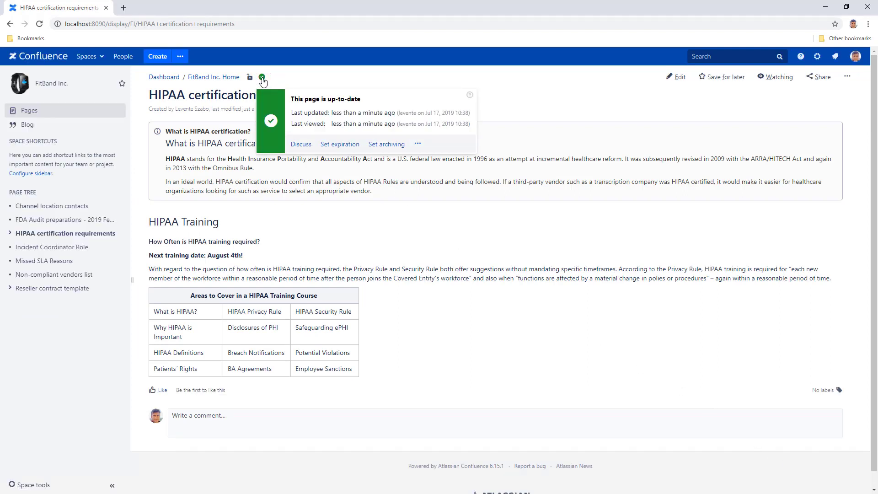
pyautogui.click(67, 224)
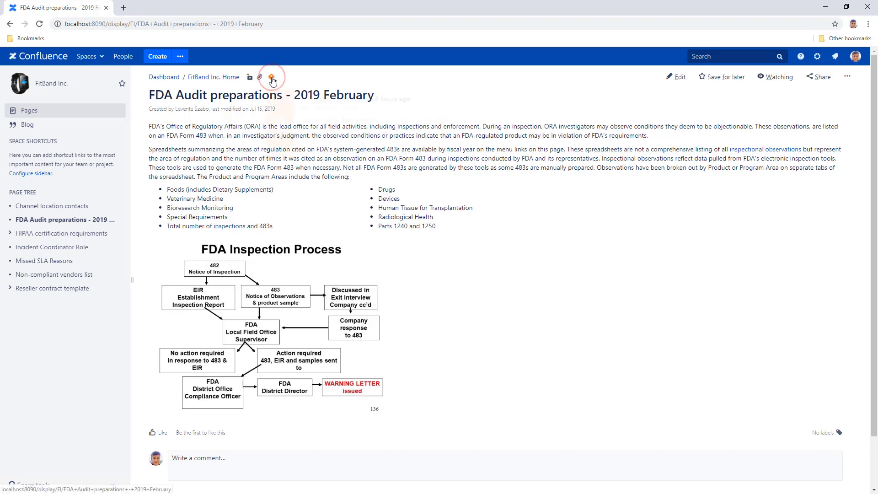
pyautogui.moveTo(273, 81)
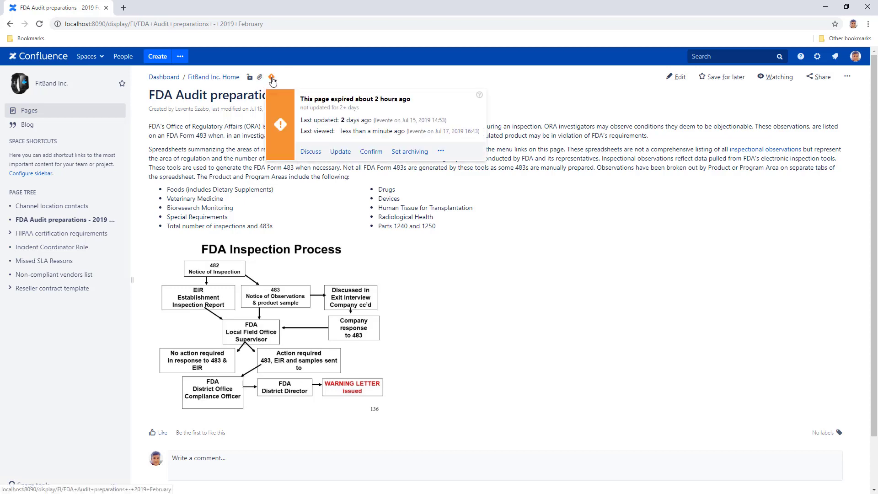
pyautogui.click(371, 153)
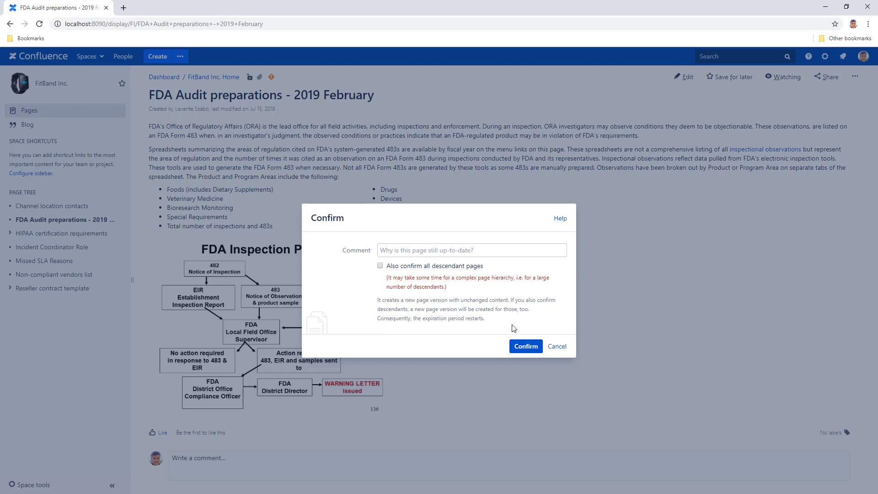
pyautogui.click(528, 349)
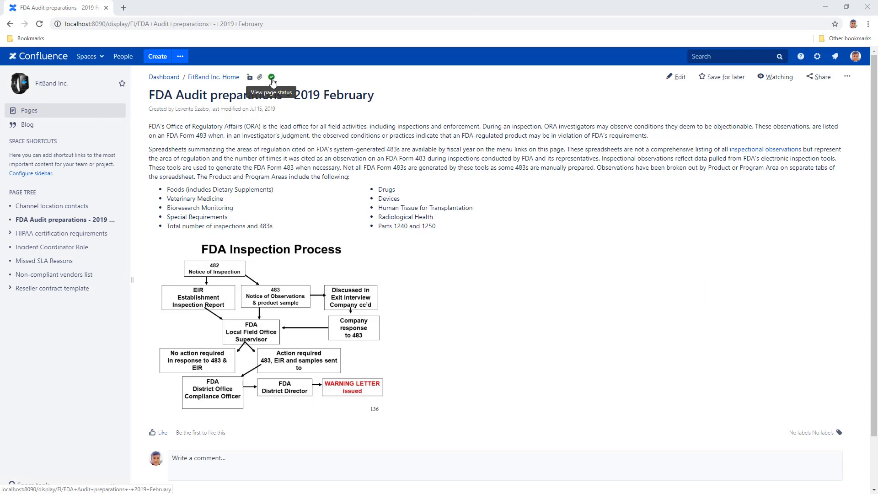
# Pick July 24 in the date picker as the FDA Audit page's expiration date.
pyautogui.click(272, 78)
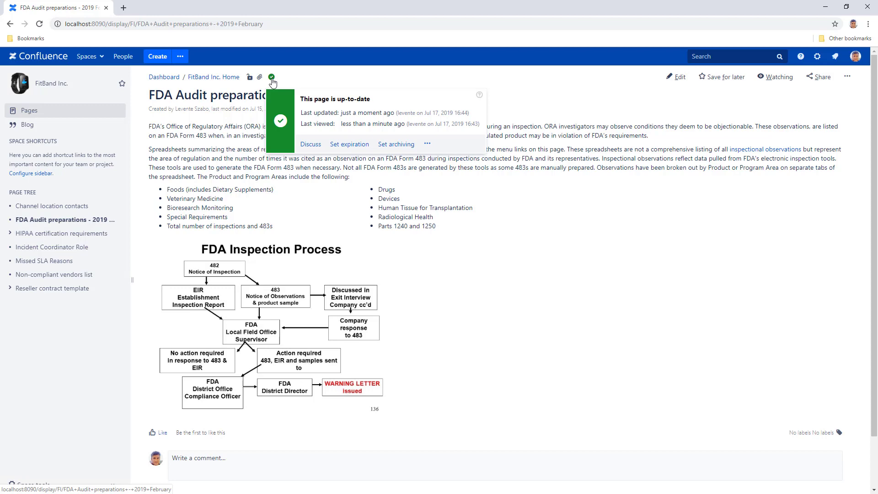
pyautogui.click(352, 145)
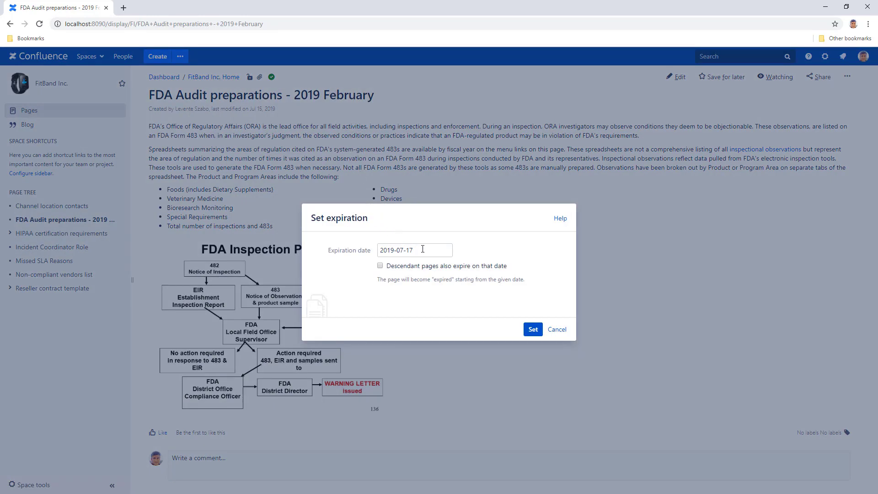
pyautogui.click(422, 249)
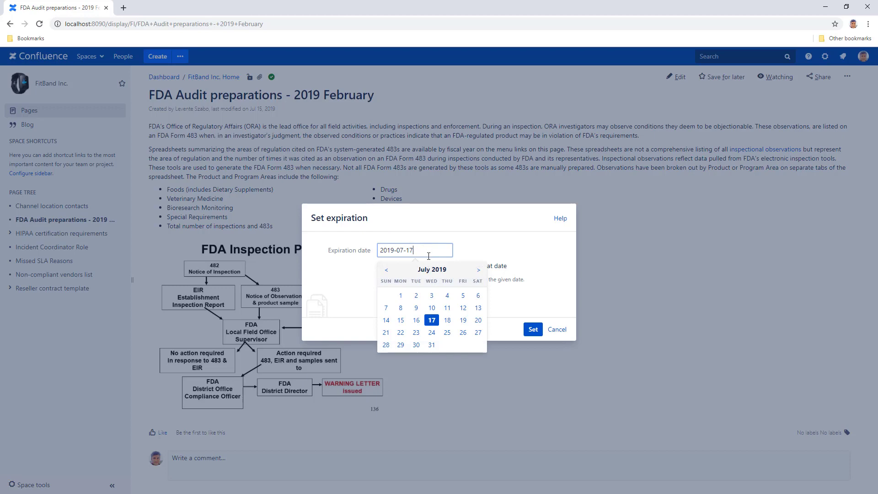
pyautogui.click(432, 332)
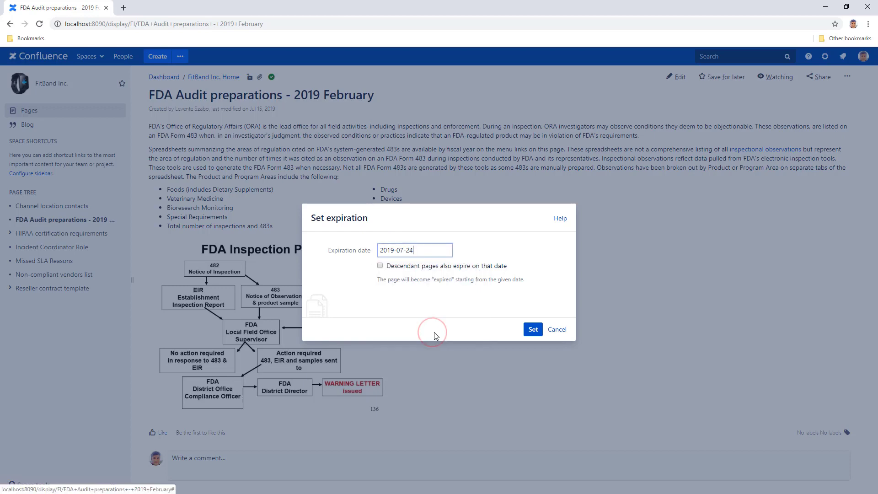
pyautogui.click(534, 334)
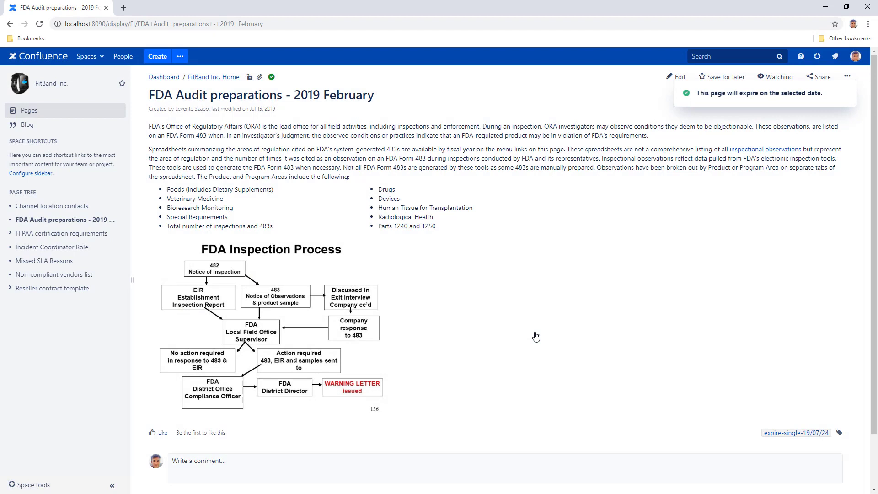
# Set the FDA Audit page's expiration date to 2019-07-10.
pyautogui.click(272, 77)
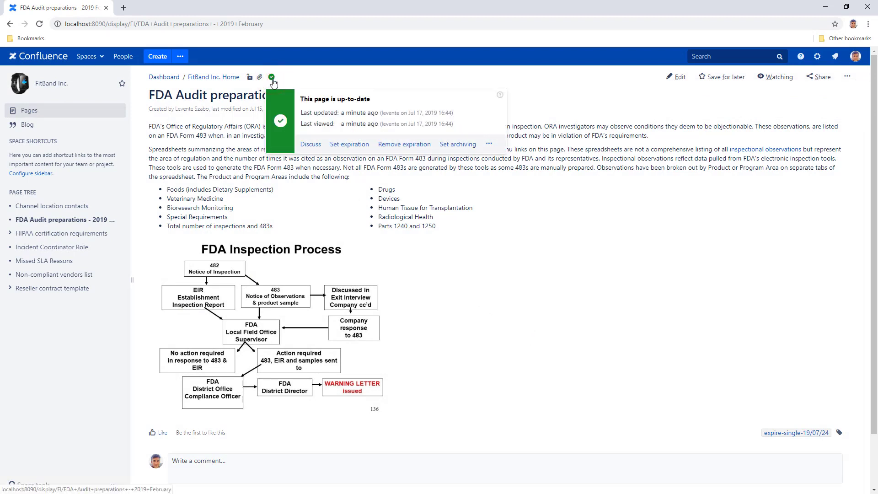
pyautogui.click(349, 144)
pyautogui.click(421, 248)
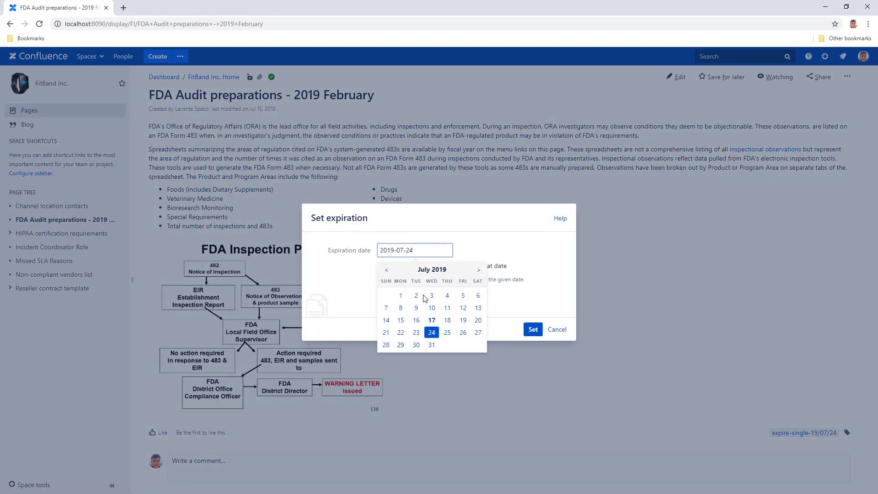
pyautogui.click(432, 307)
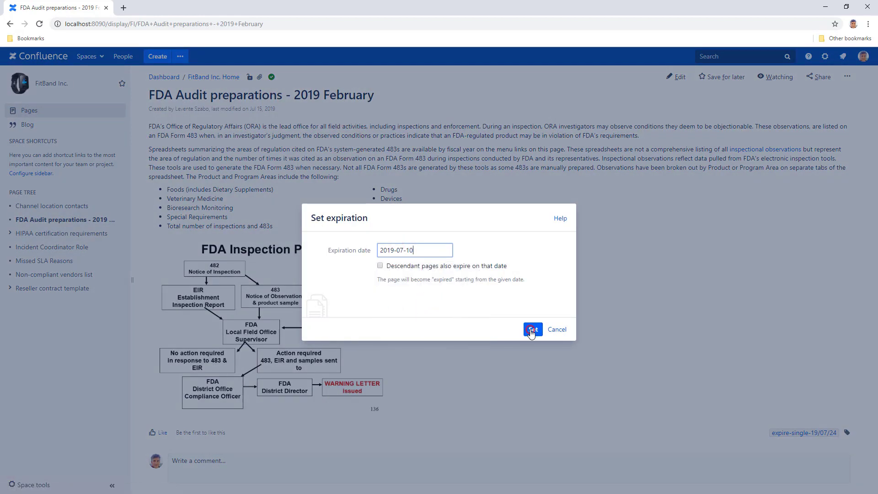
pyautogui.click(532, 329)
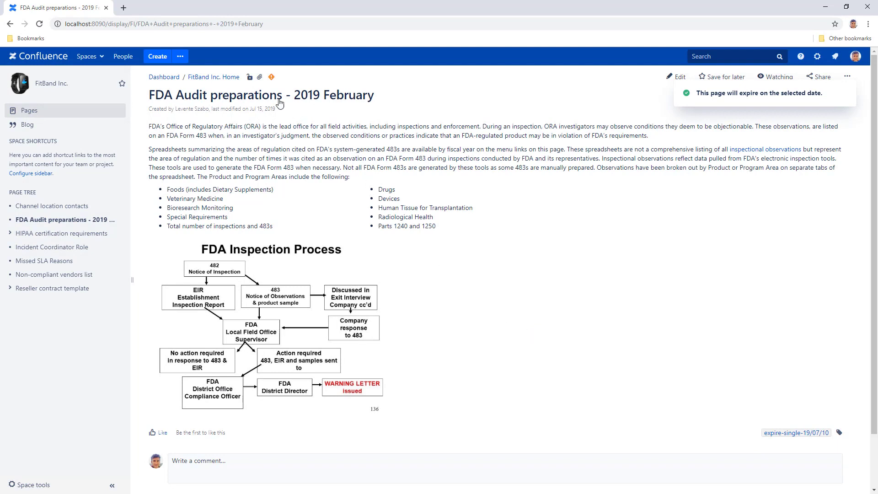
# Remove the page's expiration date so it returns to up-to-date.
pyautogui.click(272, 78)
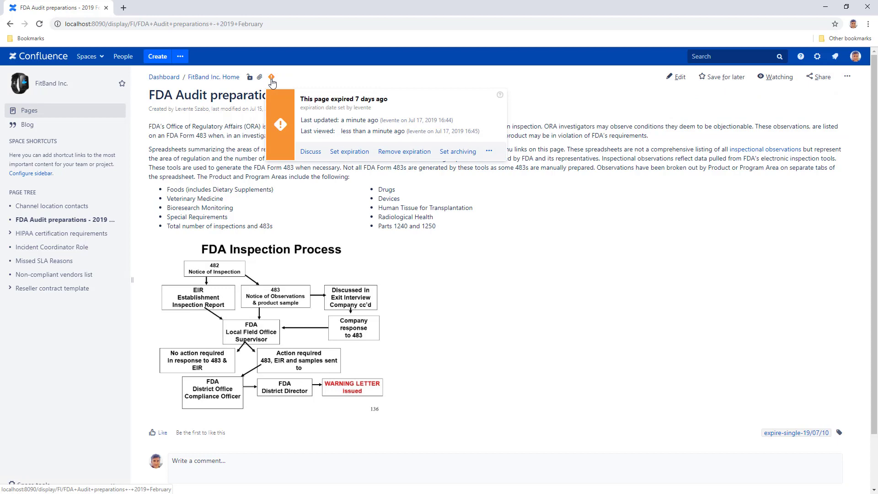
pyautogui.click(405, 153)
pyautogui.click(527, 331)
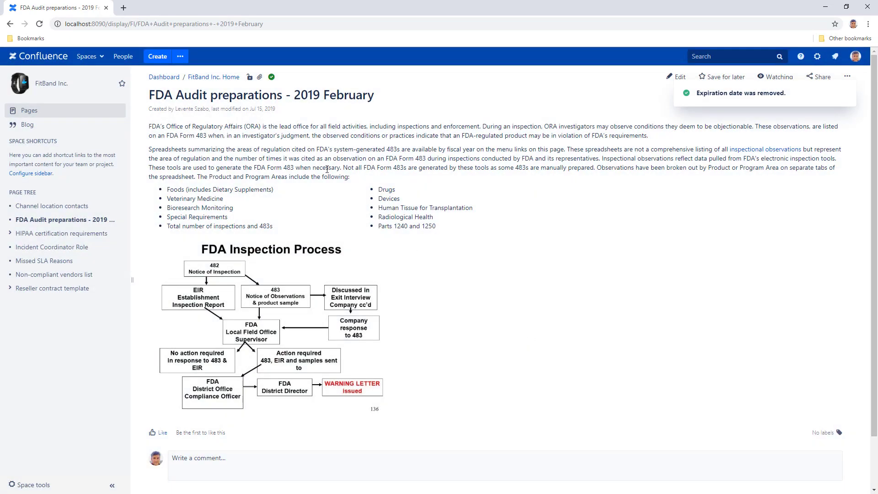
# Set archiving to Immediately with reason 'Audit has been completed', replacing the 2019-07-31 date.
pyautogui.click(271, 79)
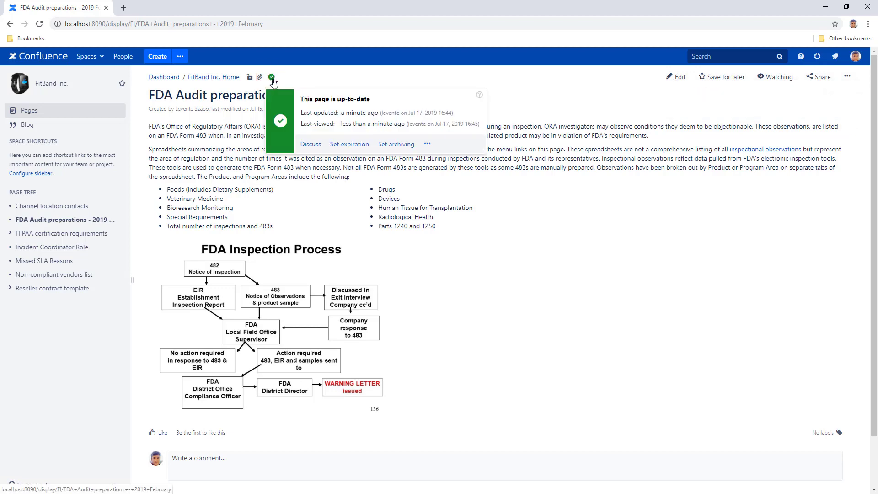
pyautogui.click(397, 144)
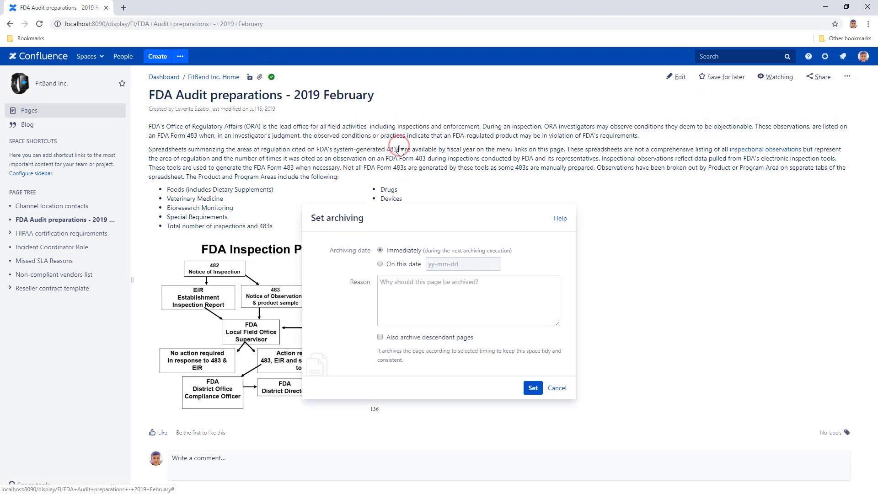
pyautogui.click(382, 264)
pyautogui.click(429, 265)
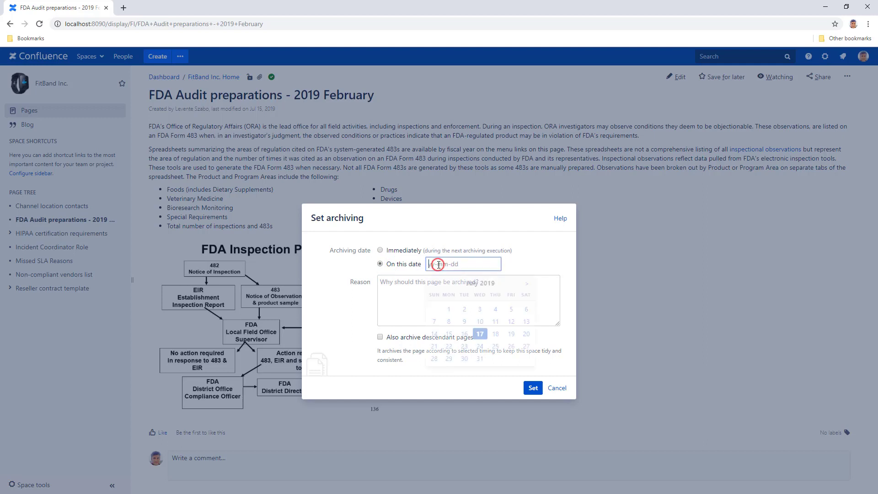
pyautogui.click(481, 359)
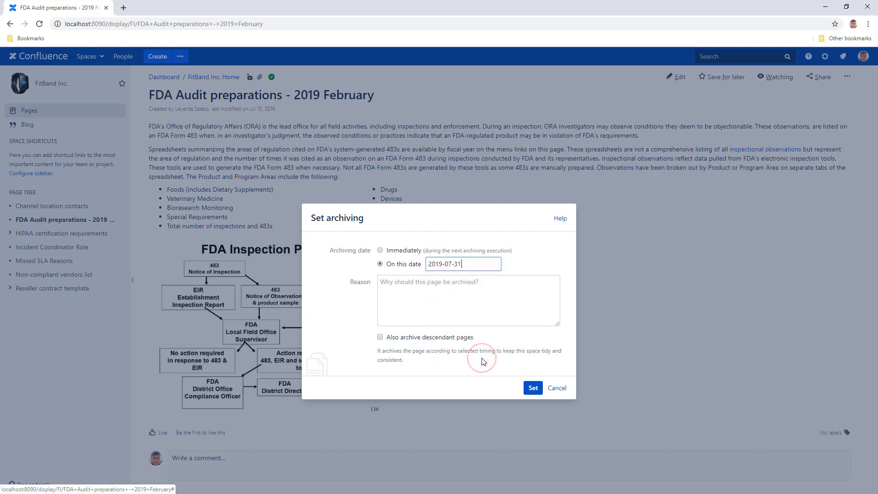
pyautogui.click(427, 290)
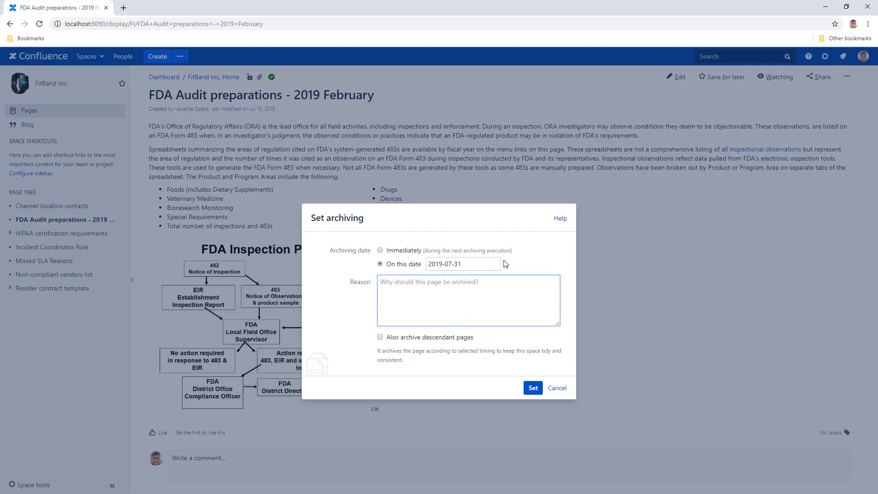
pyautogui.write('Audit has been completed!')
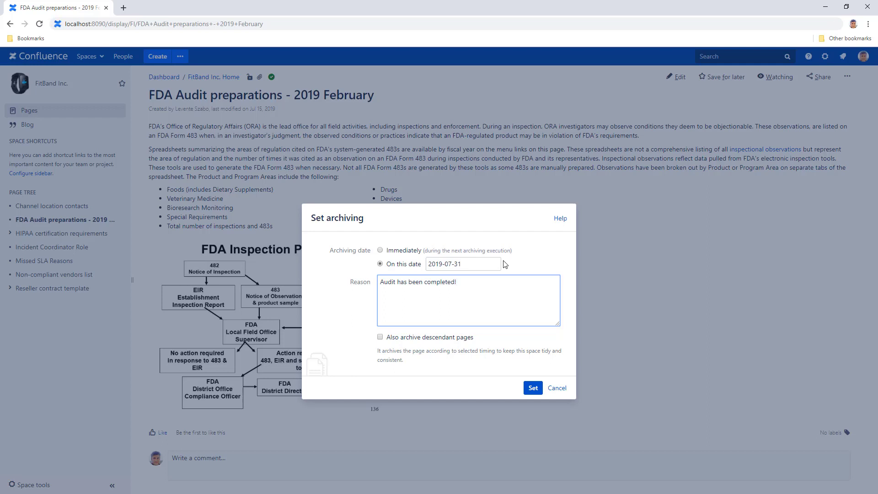
pyautogui.click(380, 250)
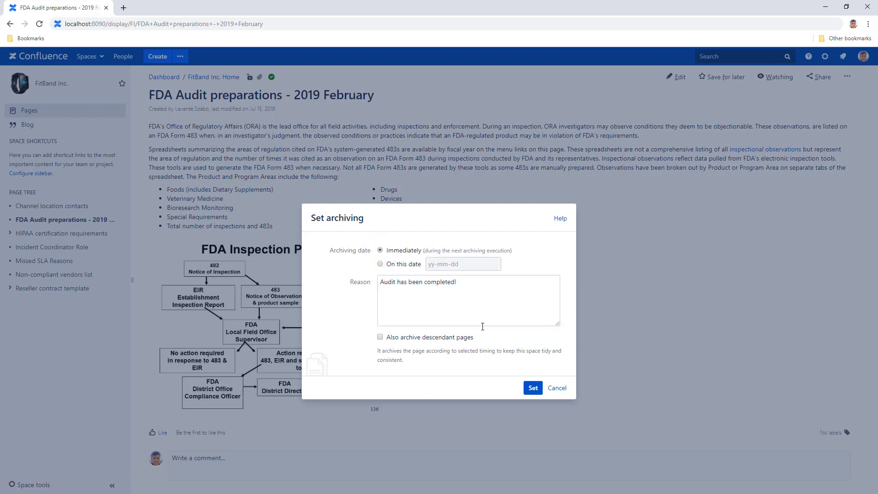
pyautogui.click(533, 388)
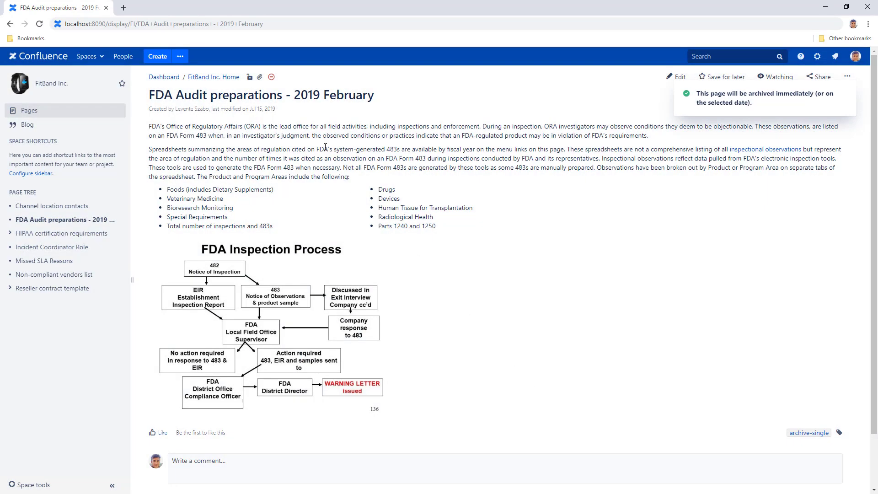
# Exclude the FDA Audit page from lifecycle tracking.
pyautogui.click(271, 78)
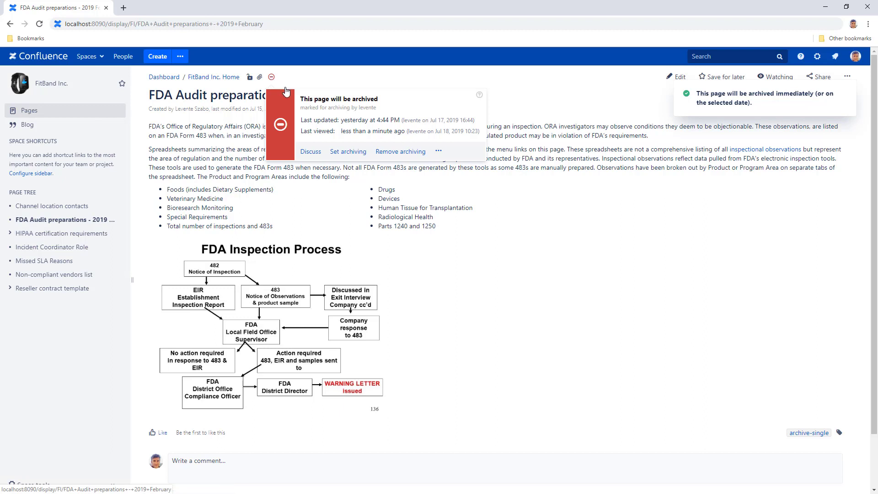
pyautogui.click(440, 153)
pyautogui.click(447, 153)
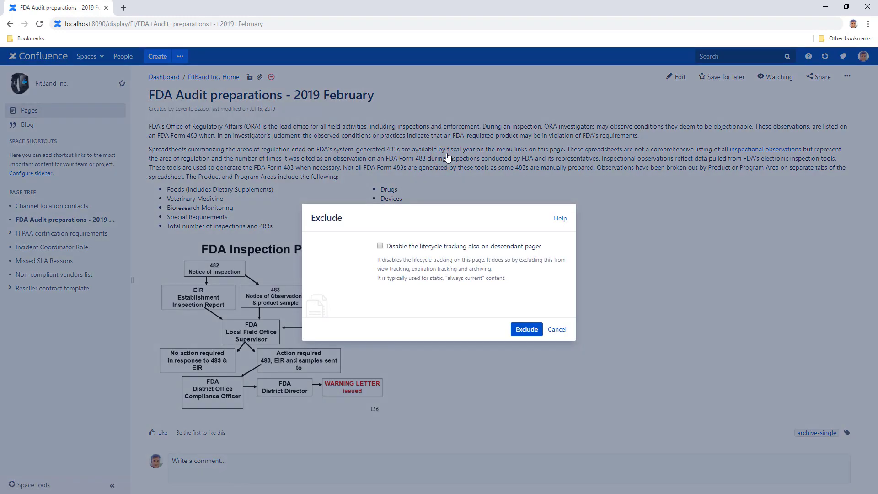
pyautogui.click(526, 328)
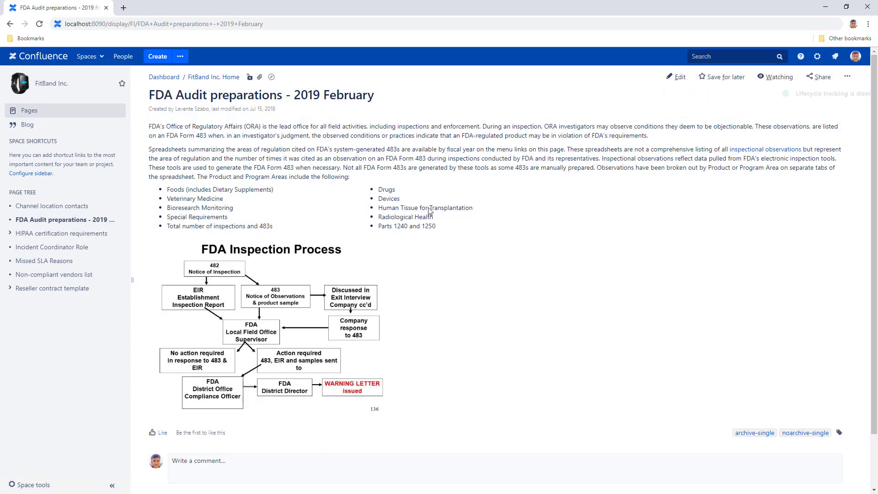
# Include the page in lifecycle tracking again.
pyautogui.click(272, 77)
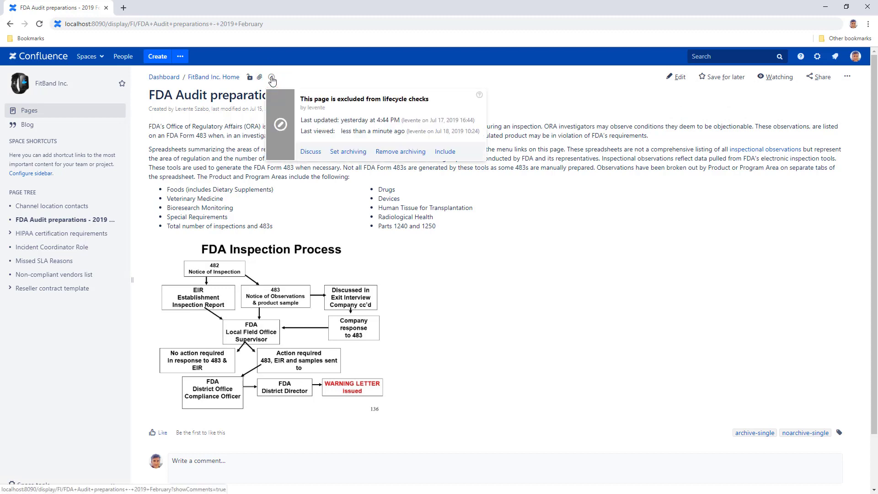
pyautogui.click(444, 151)
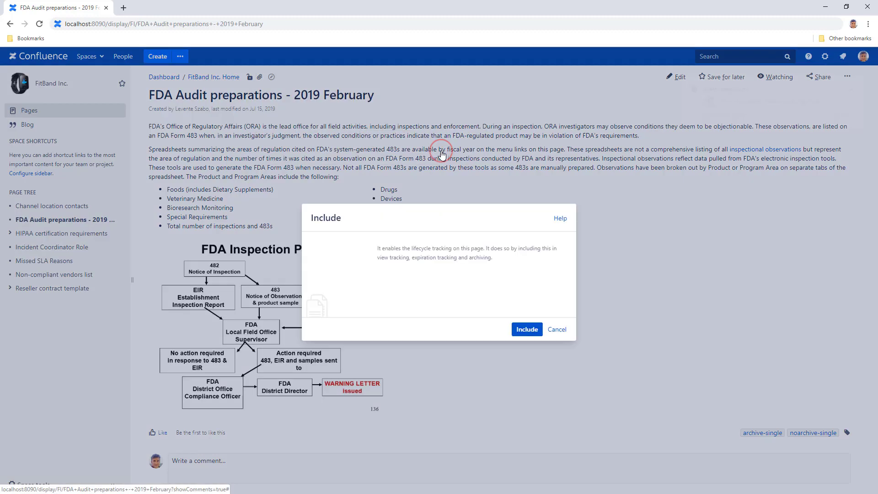
pyautogui.click(527, 330)
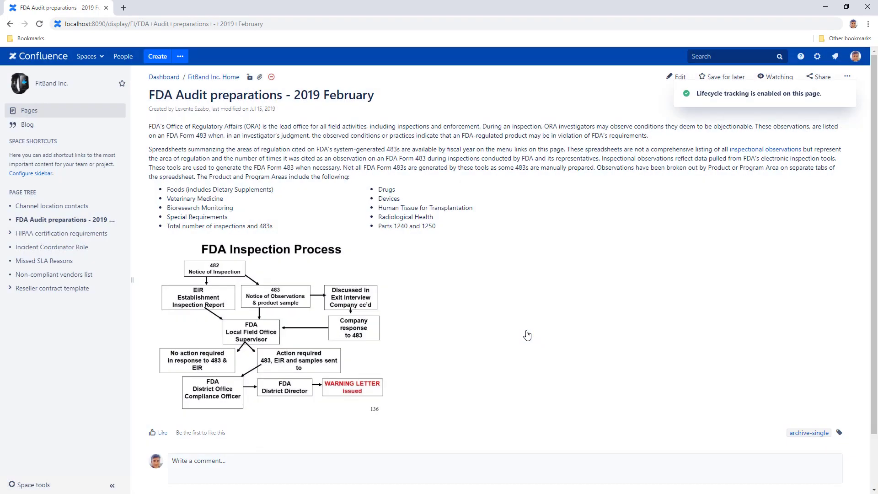